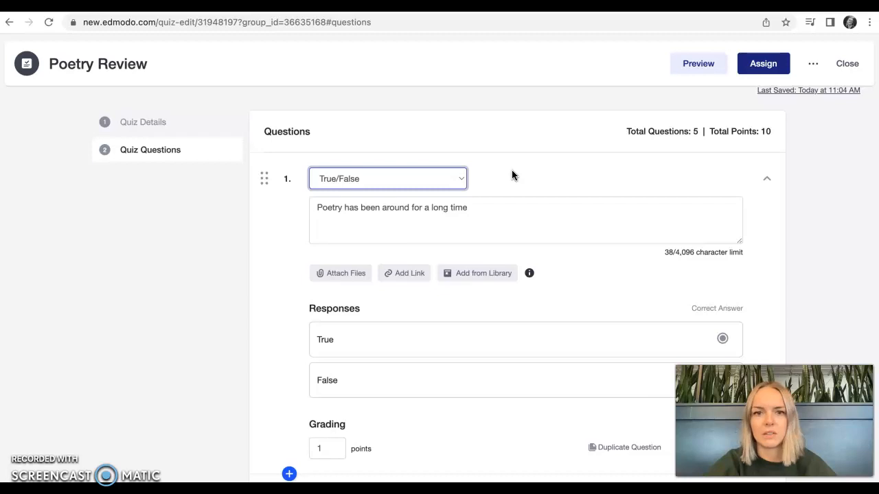
scroll(511, 172, "up", 2)
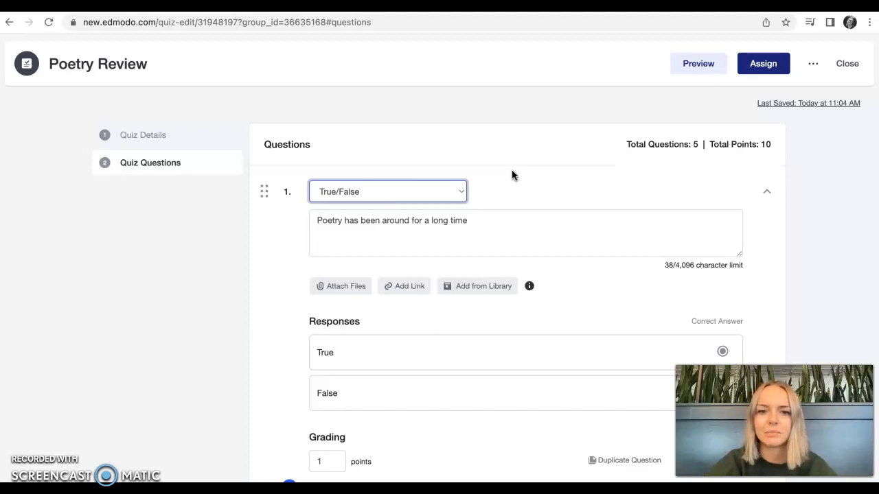
scroll(511, 172, "down", 1)
left_click(496, 201)
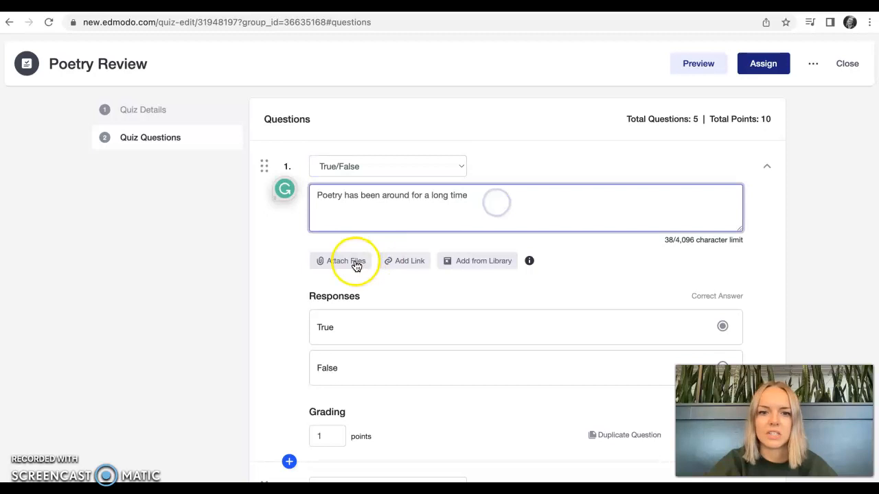
left_click(280, 252)
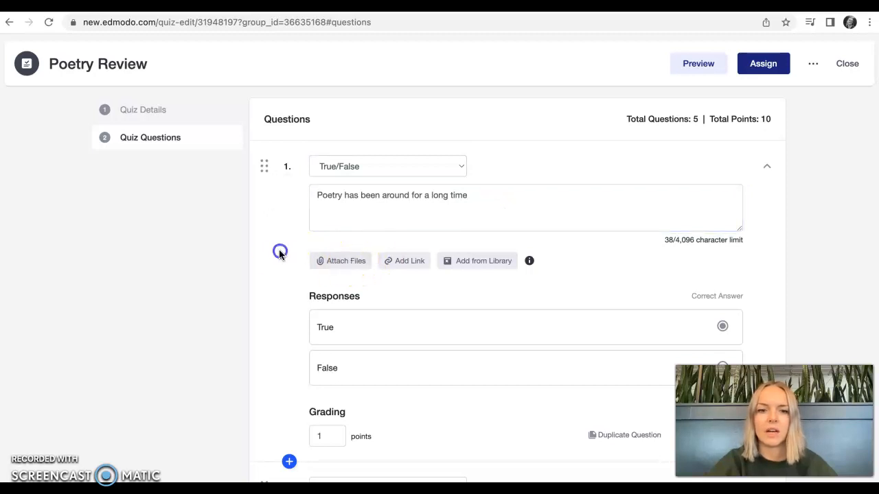
left_click(340, 265)
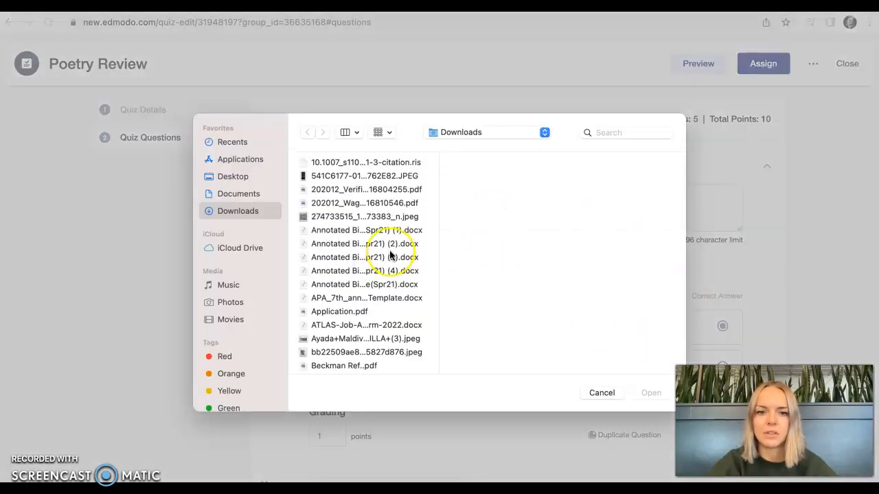
scroll(390, 250, "down", 5)
scroll(390, 254, "up", 5)
left_click(601, 392)
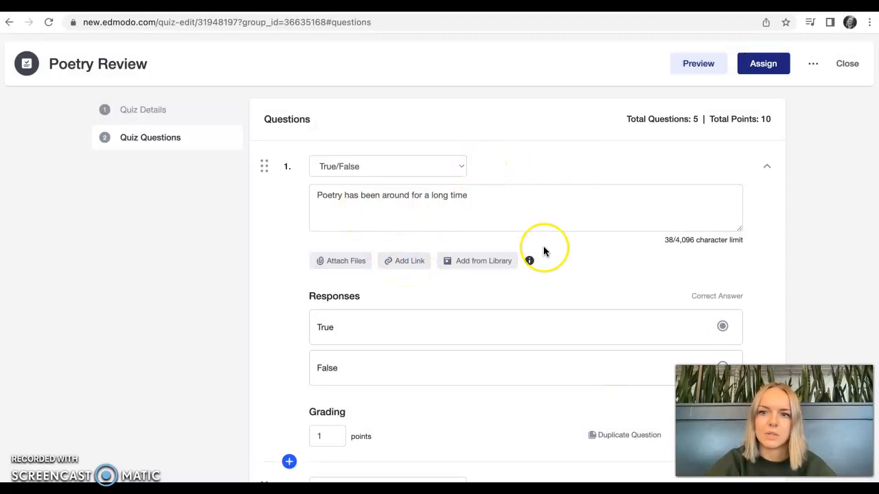
Set the grading of the True/False question to 1 point
scroll(543, 250, "down", 1)
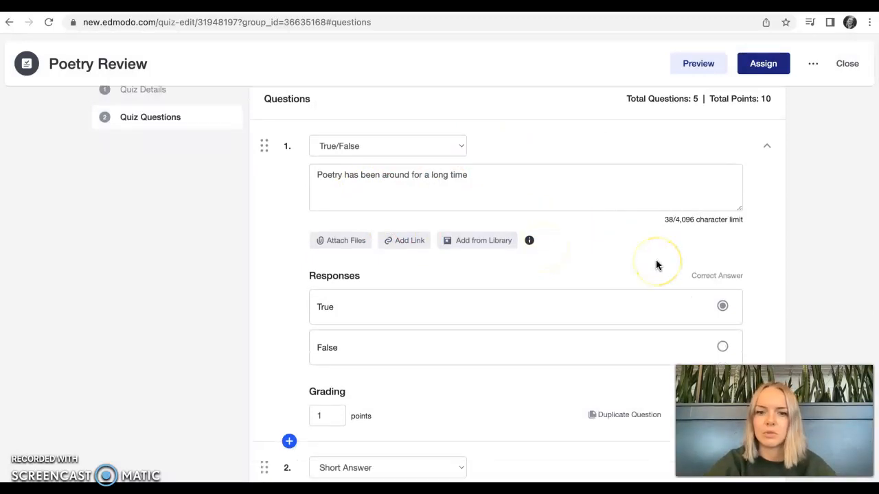
scroll(656, 265, "down", 5)
left_click(333, 230)
key("BackSpace")
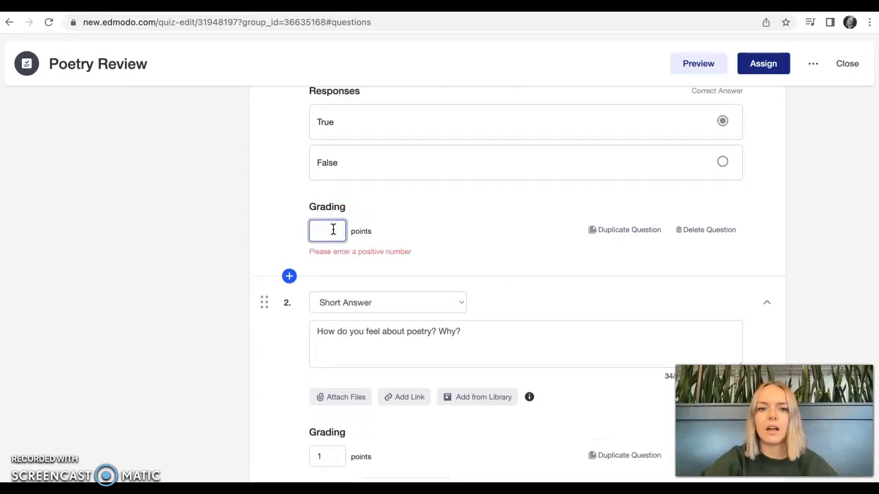
type("1")
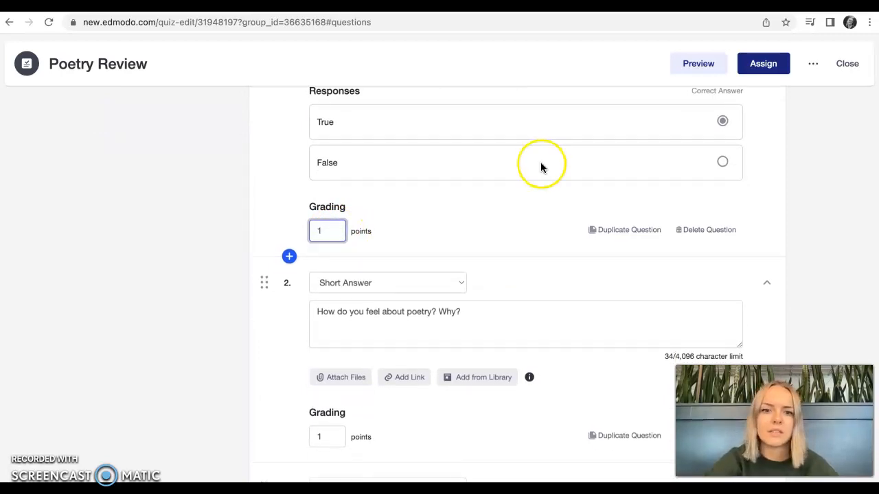
Set the grading of the short answer question about feelings on poetry to 5 points
scroll(394, 219, "up", 2)
scroll(469, 306, "up", 1)
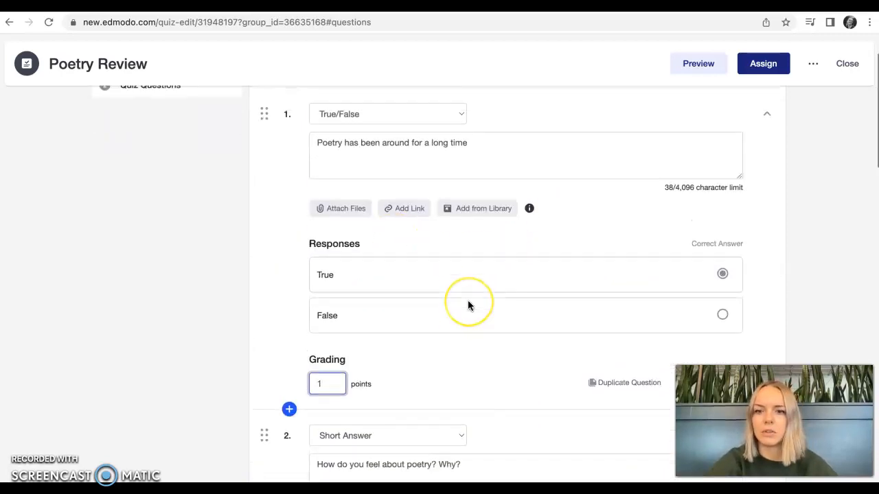
scroll(468, 306, "down", 3)
scroll(468, 303, "down", 1)
left_click(332, 336)
key("BackSpace")
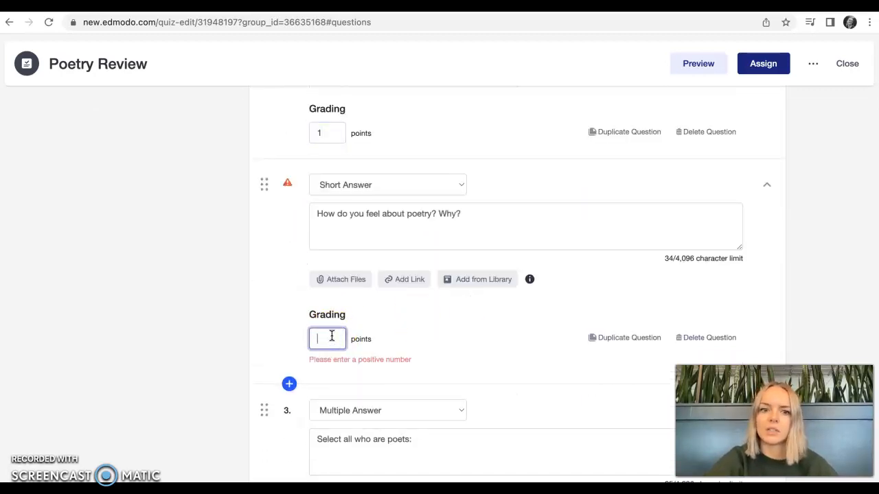
type("5")
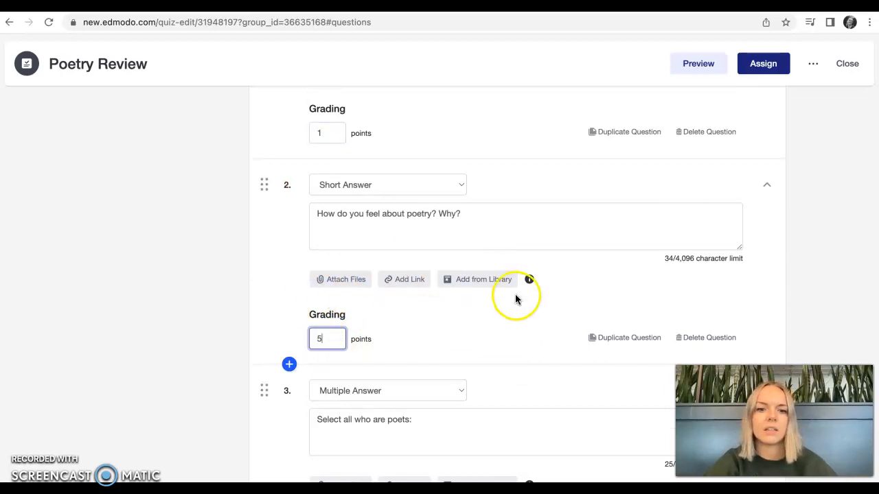
scroll(519, 297, "up", 1)
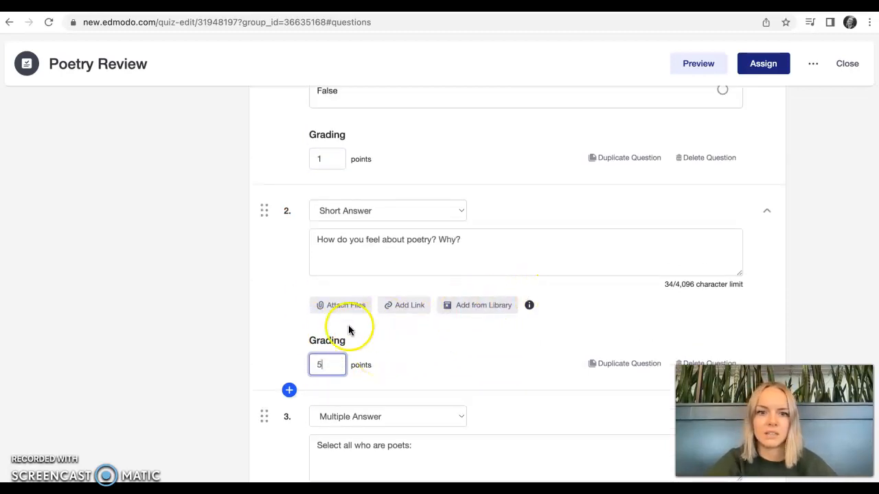
Review the multiple answer question's responses and grading, and the matching question's terms and definitions
scroll(457, 351, "down", 3)
scroll(456, 351, "down", 1)
scroll(457, 195, "up", 3)
scroll(457, 194, "down", 2)
scroll(456, 195, "down", 1)
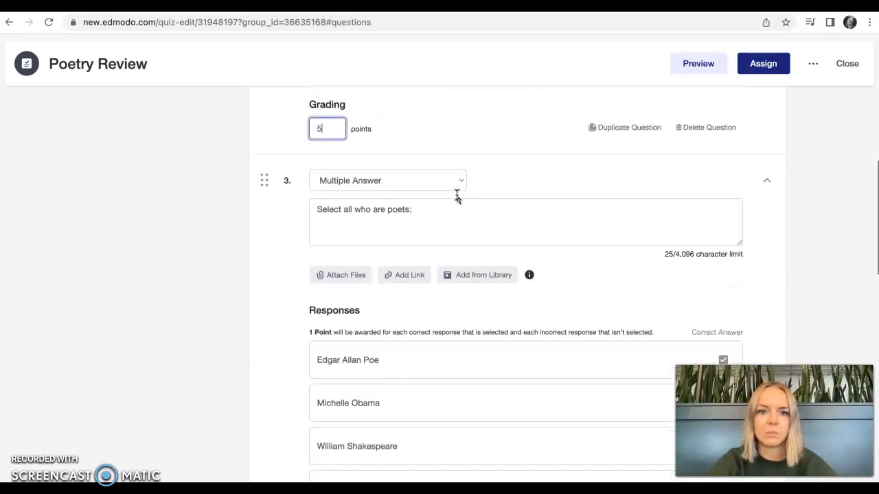
scroll(457, 206, "down", 3)
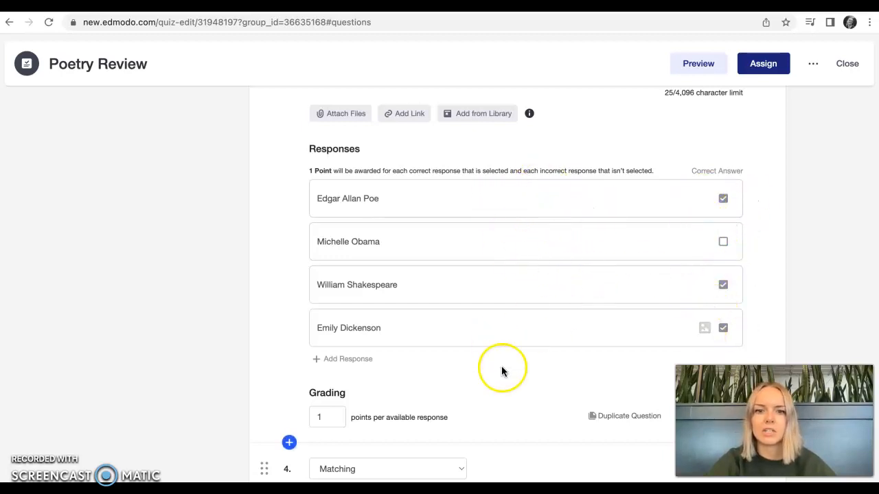
scroll(557, 226, "down", 1)
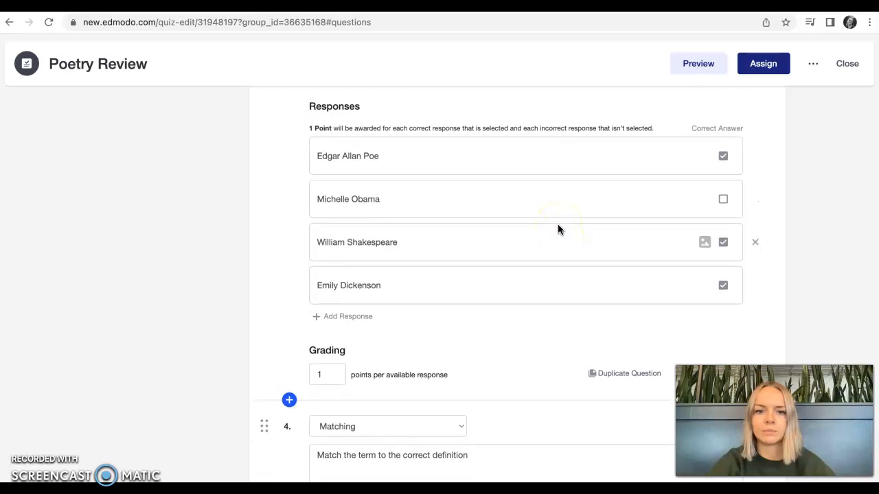
scroll(557, 227, "up", 2)
scroll(558, 229, "up", 2)
scroll(558, 229, "down", 6)
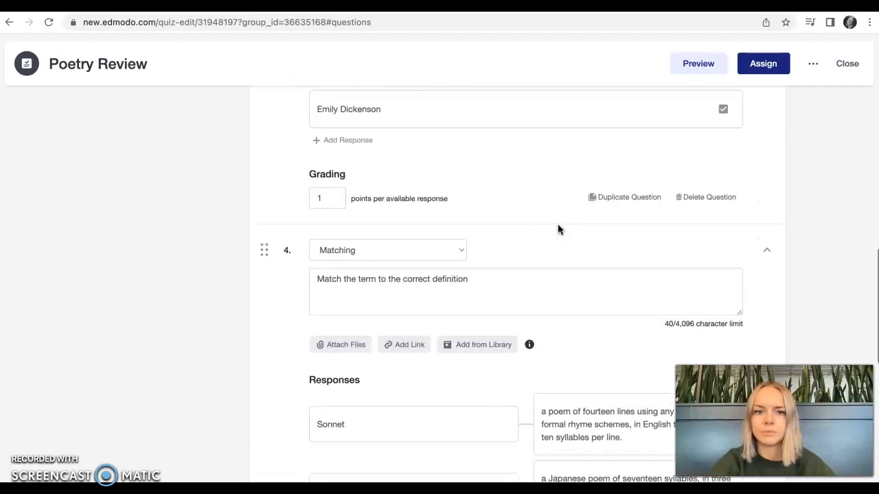
scroll(544, 232, "down", 3)
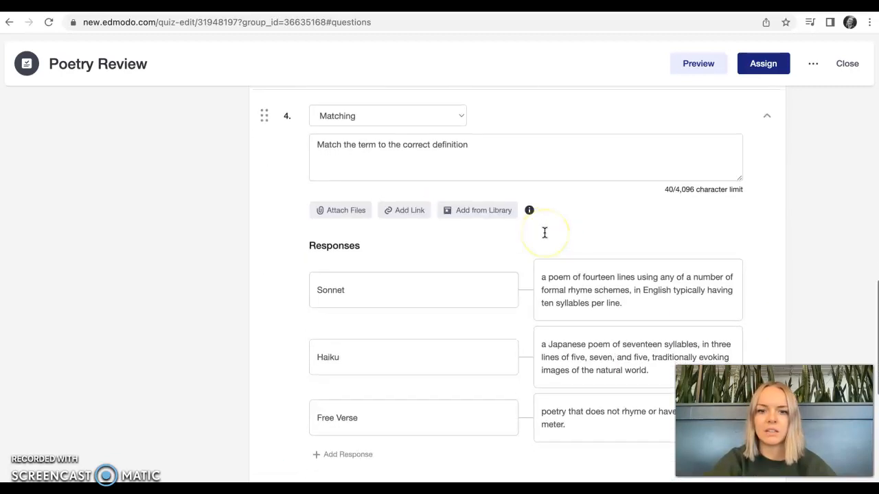
scroll(544, 233, "down", 1)
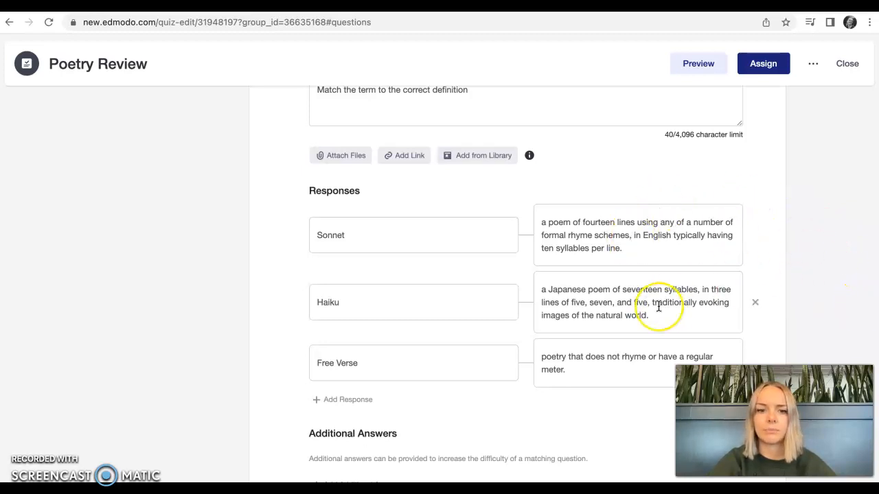
scroll(656, 307, "down", 2)
scroll(659, 307, "down", 5)
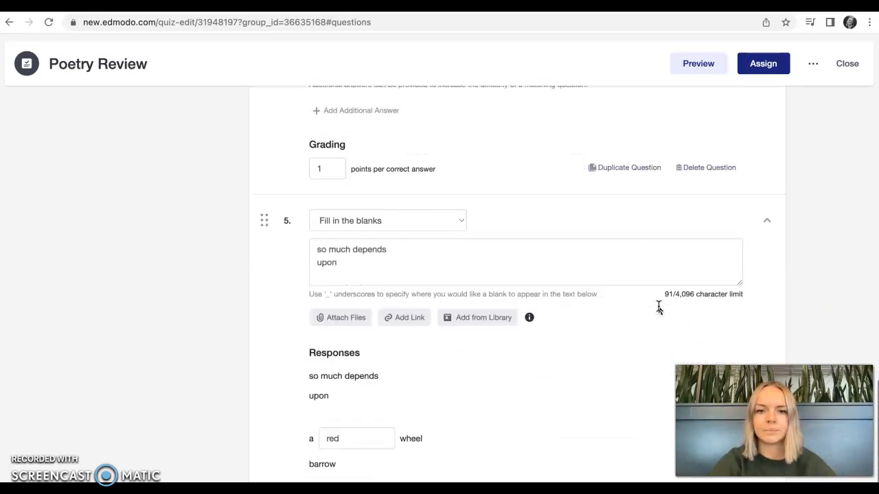
Examine how the fill-in-the-blanks question marks its blank with underscores in the poem text and where its answer is entered
scroll(659, 308, "down", 1)
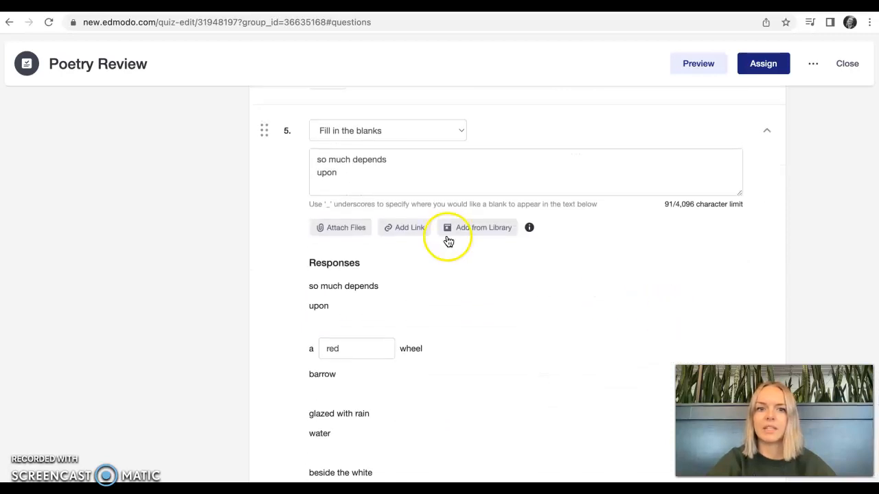
left_click(359, 176)
scroll(360, 176, "down", 3)
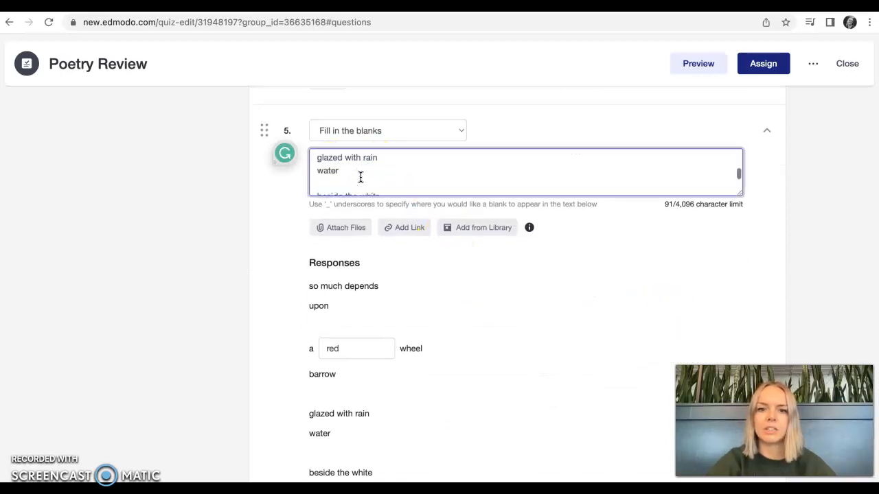
scroll(360, 177, "down", 1)
scroll(360, 177, "up", 4)
scroll(360, 176, "down", 2)
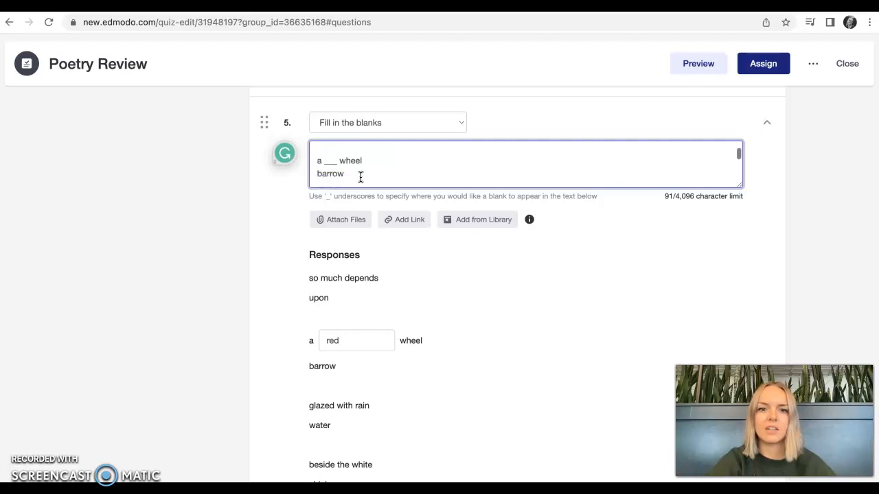
left_click(328, 162)
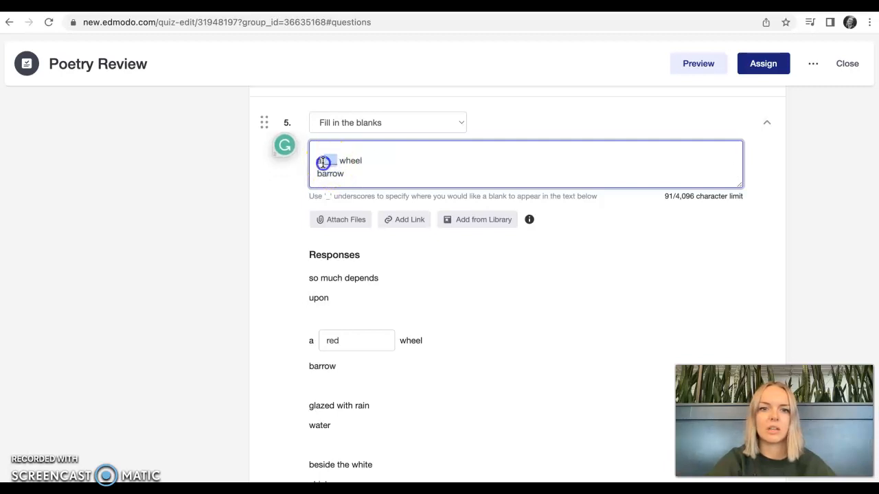
left_click(406, 169)
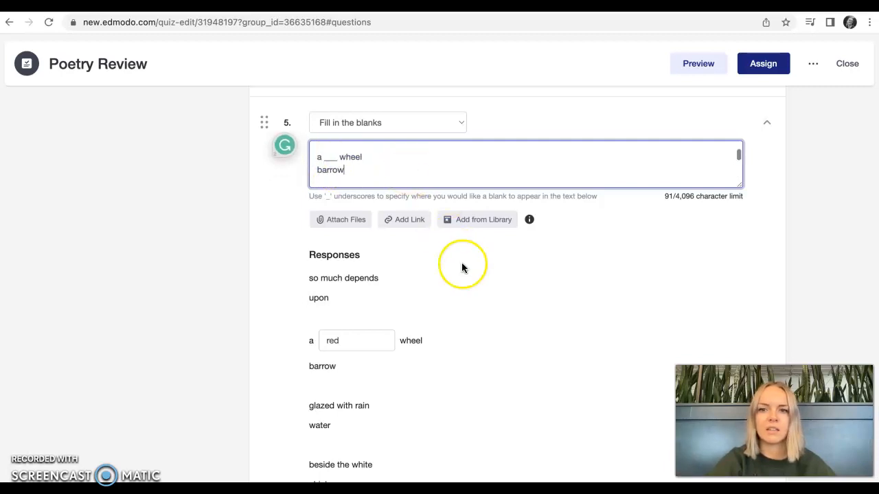
scroll(505, 297, "down", 1)
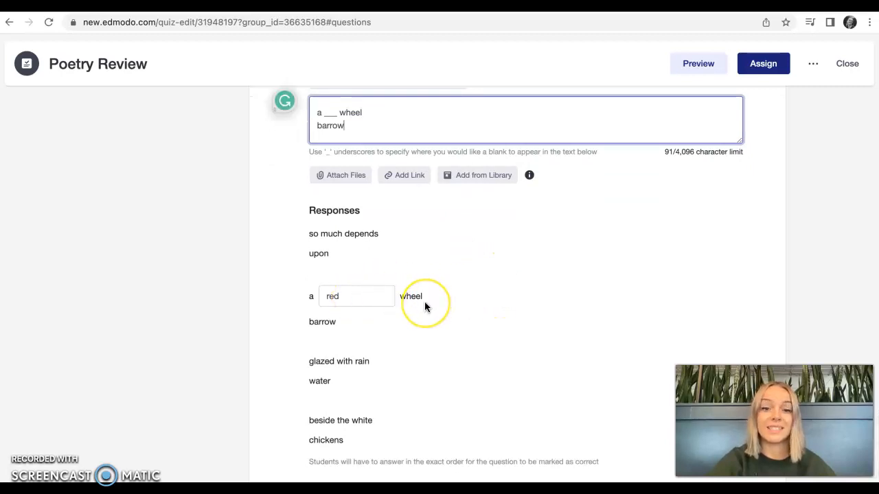
left_click(345, 302)
scroll(482, 301, "down", 1)
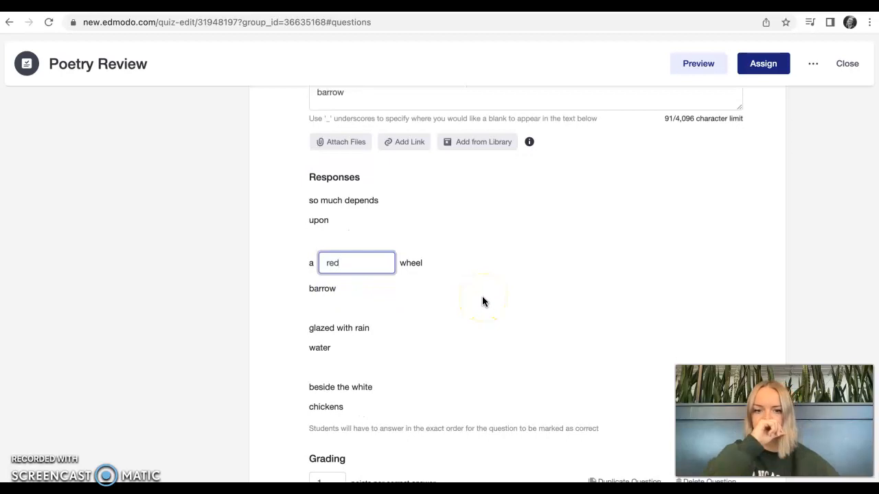
scroll(482, 298, "down", 1)
left_click(555, 293)
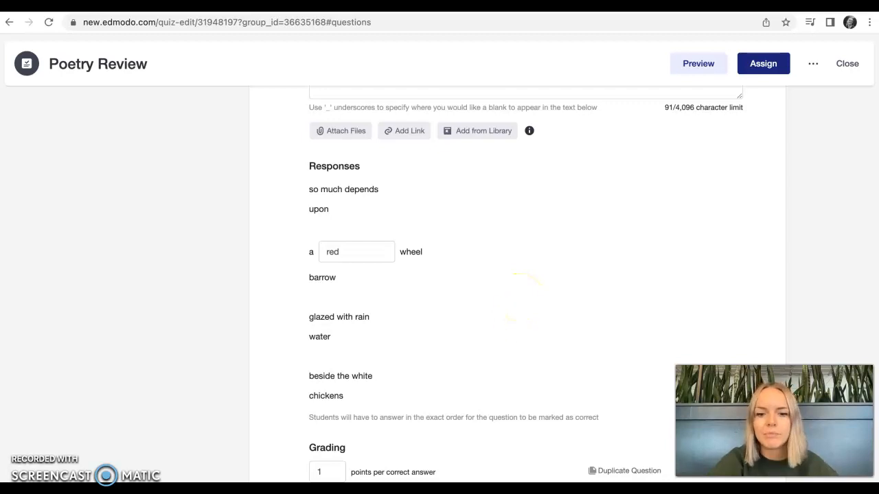
left_click(481, 314)
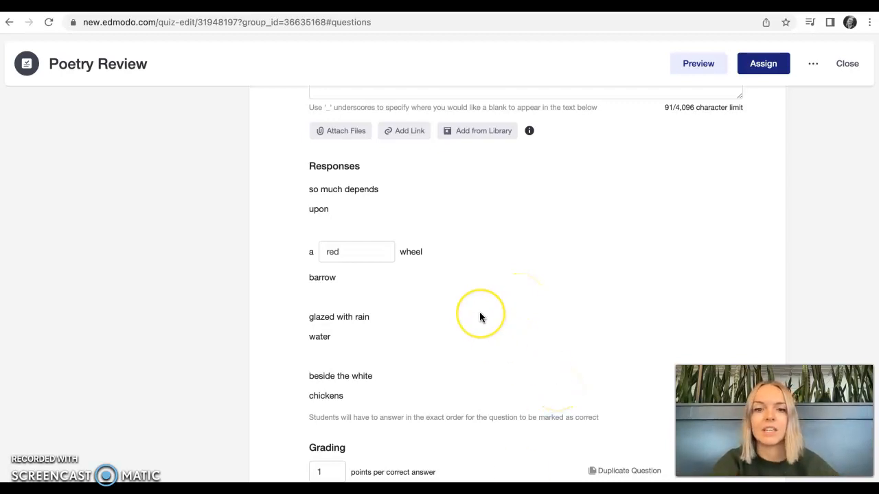
Open the Poetry Review quiz in preview mode and start it at question 1
scroll(479, 315, "up", 3)
scroll(480, 315, "up", 20)
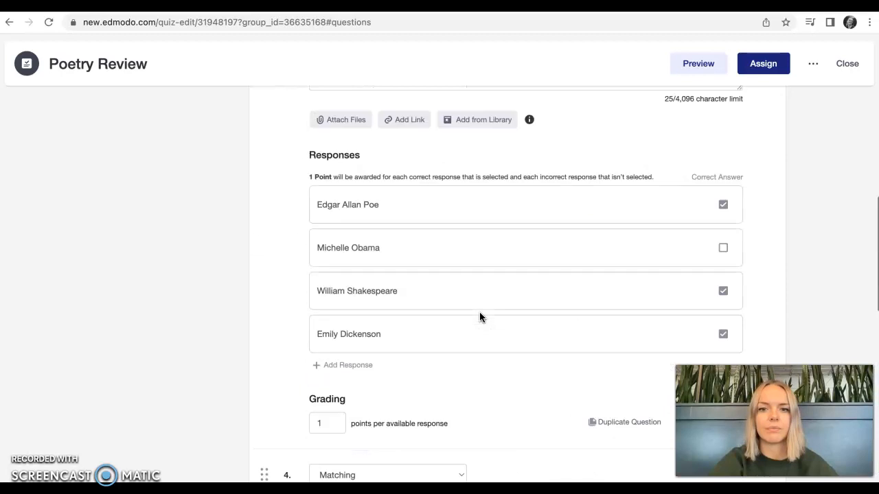
scroll(479, 317, "up", 2)
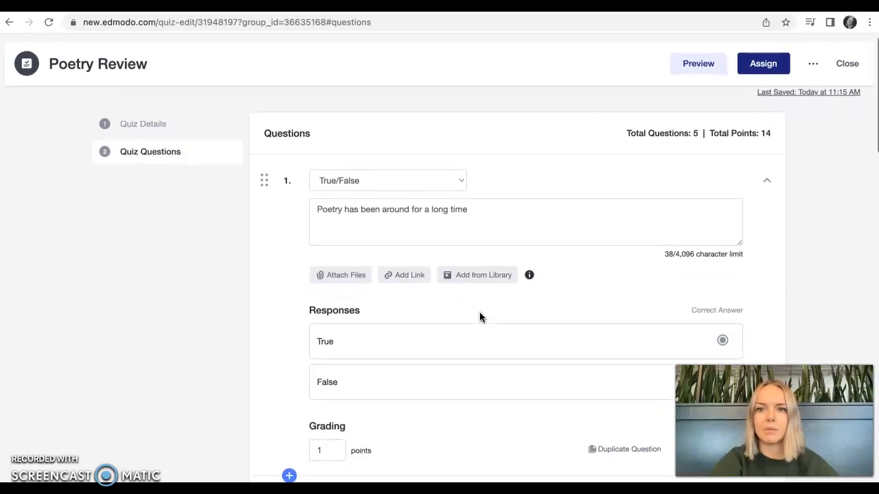
left_click(697, 64)
left_click(539, 140)
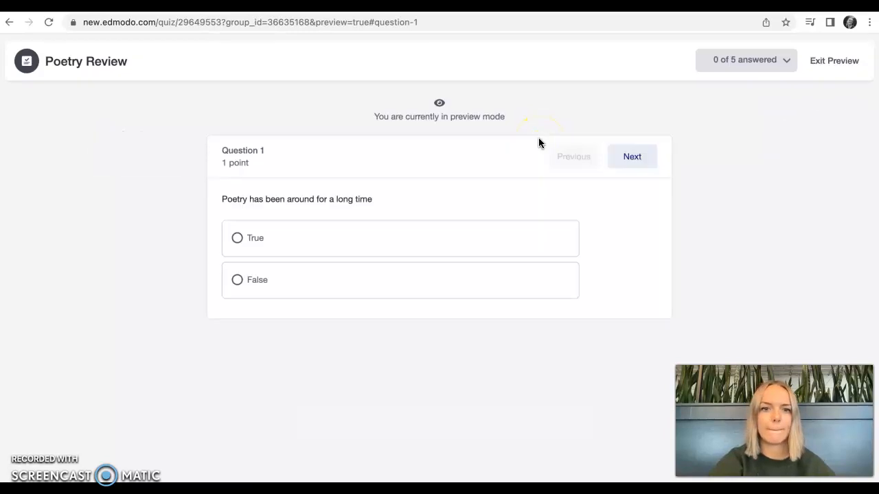
Answer question 1 with True and question 2 with "I don't know", and advance to question 3 of the preview
left_click(257, 238)
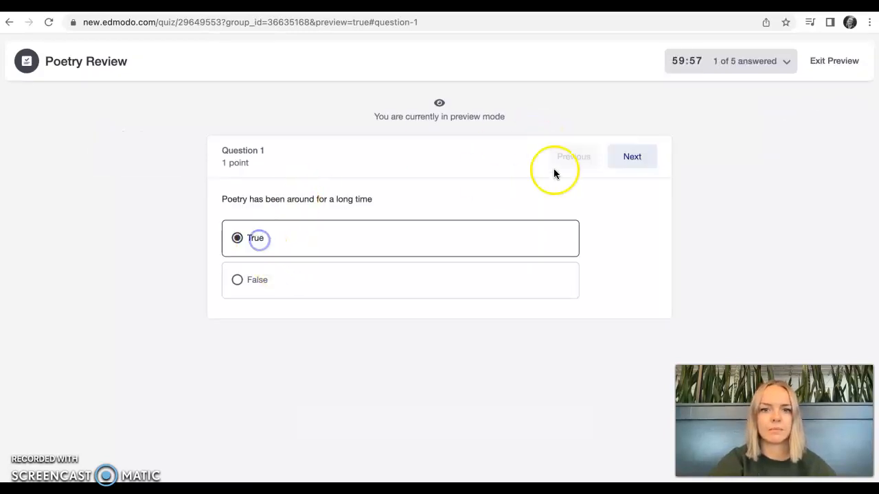
left_click(630, 157)
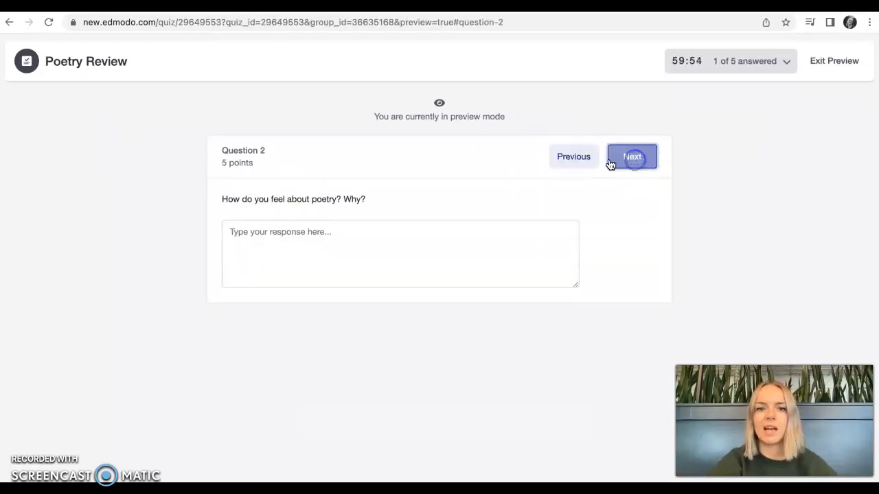
left_click(324, 243)
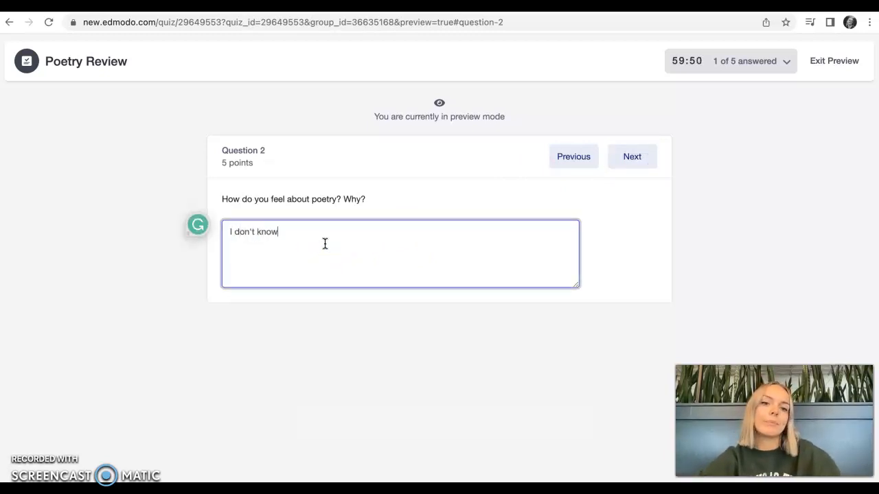
left_click(628, 158)
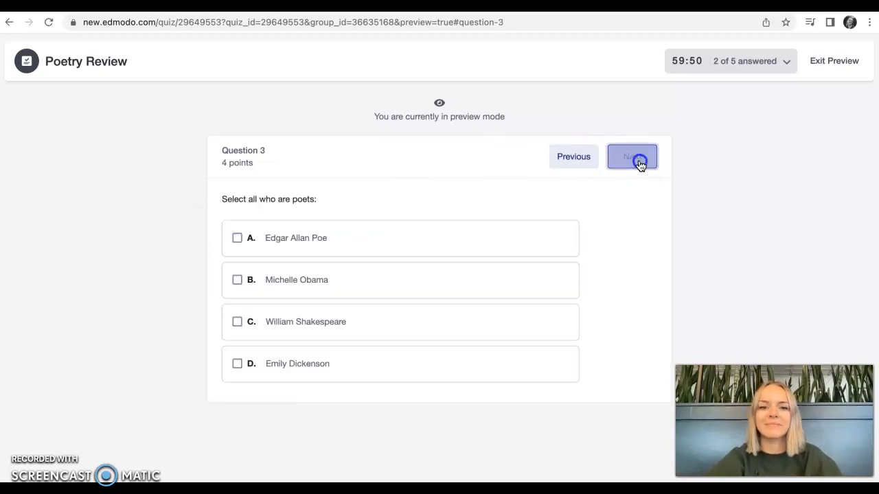
Answer question 3 of the preview with Edgar Allan Poe and Michelle Obama, and advance to question 4
left_click(302, 246)
left_click(297, 270)
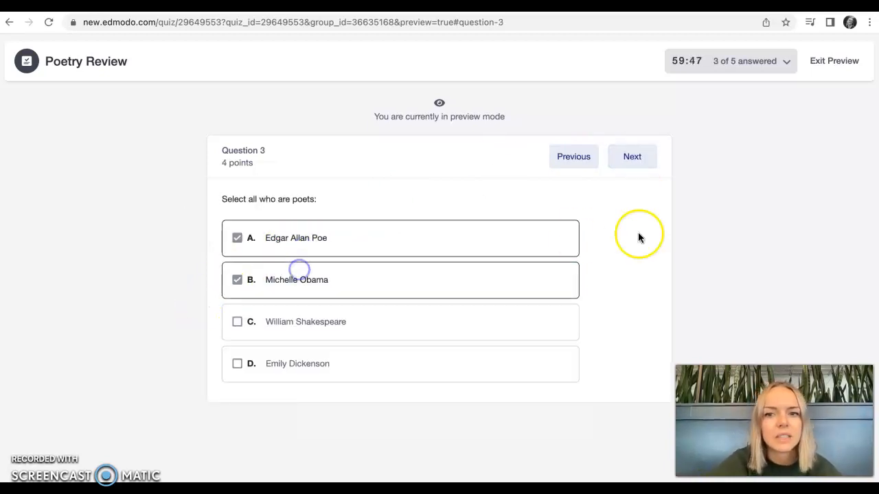
left_click(638, 162)
Match Sonnet with the non-rhyming poetry definition, Haiku with the fourteen-line poem and Free Verse with the Japanese poem, and advance to question 5
scroll(418, 240, "down", 1)
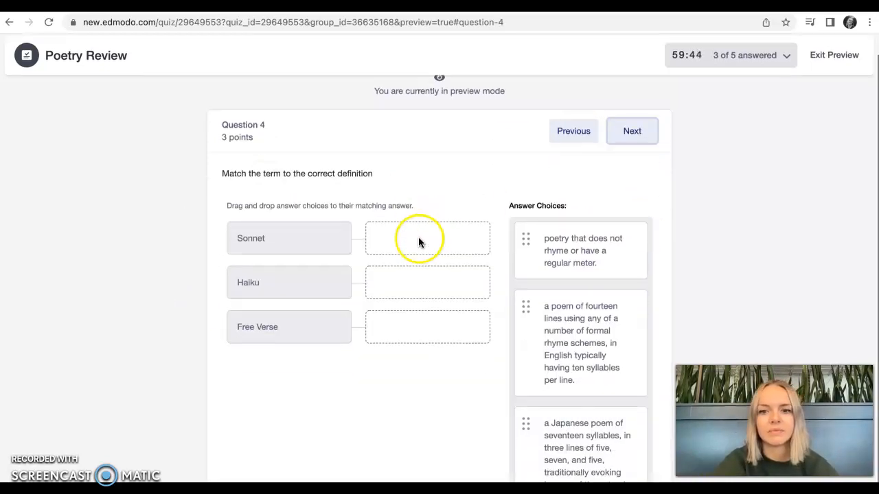
left_click_drag(533, 341, 435, 290)
left_click_drag(536, 270, 471, 264)
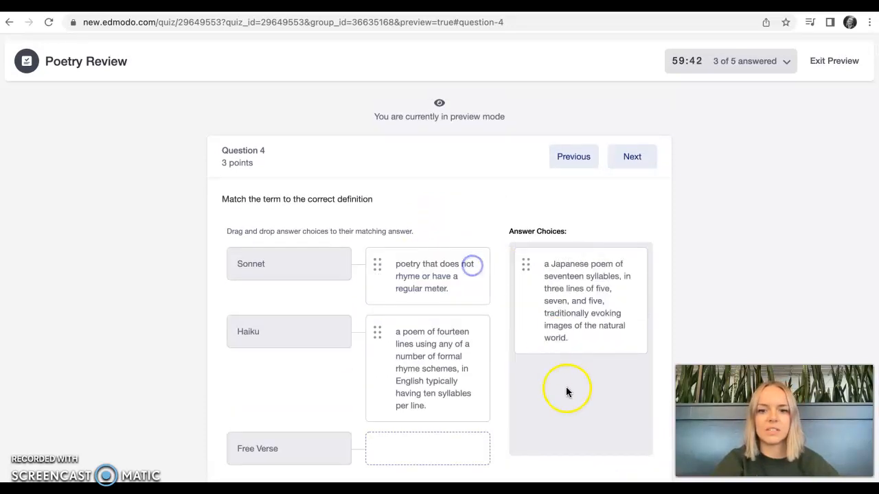
left_click_drag(549, 345, 440, 455)
scroll(523, 280, "down", 1)
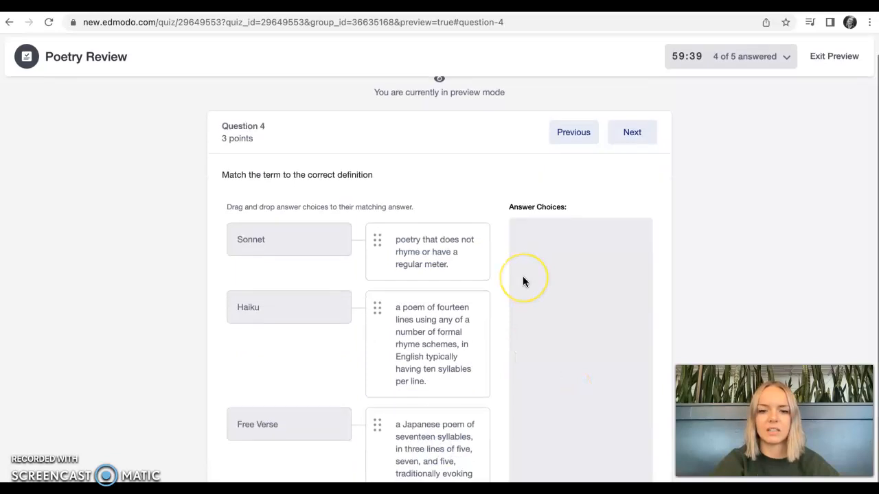
left_click(631, 140)
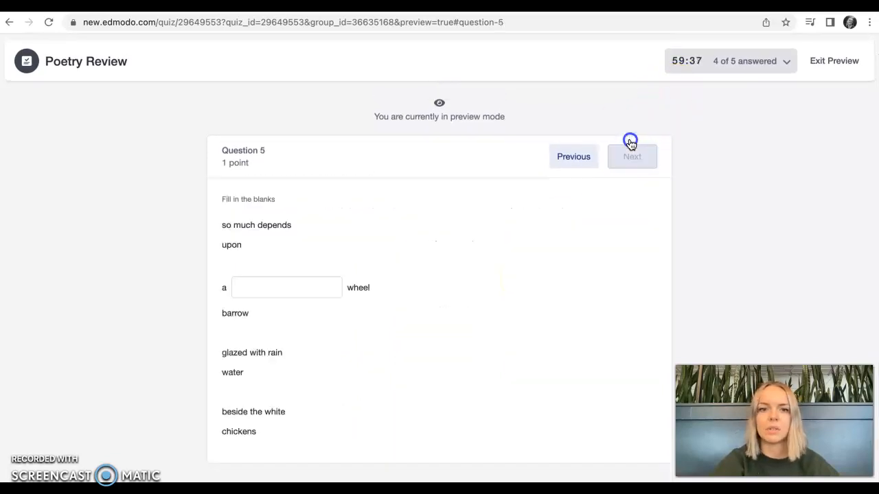
Fill the blank in question 5 with "yellow" and exit the quiz preview
left_click(309, 292)
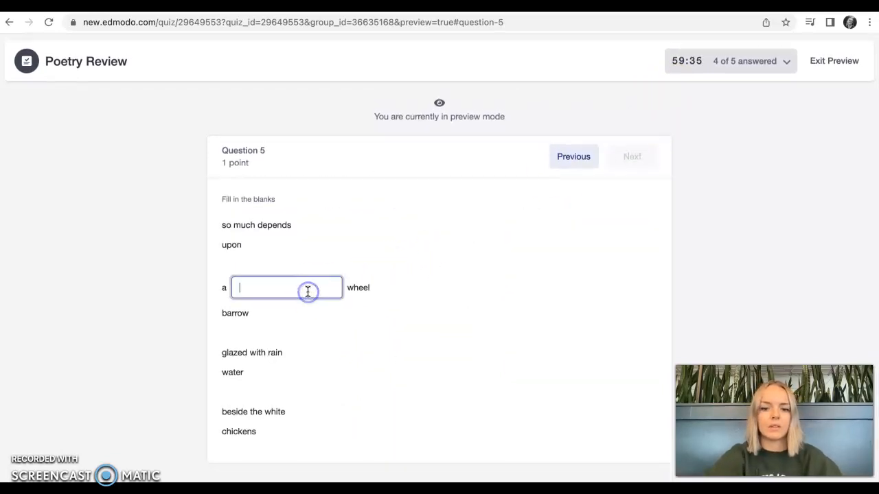
left_click(510, 264)
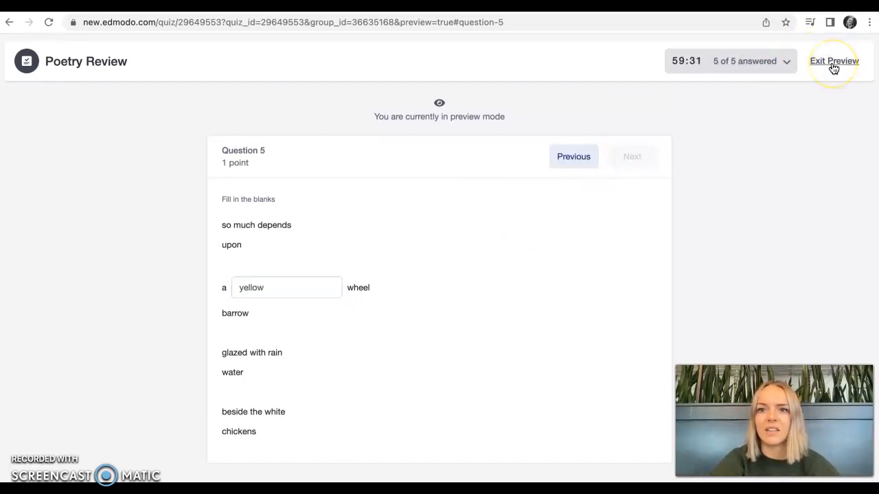
left_click(822, 62)
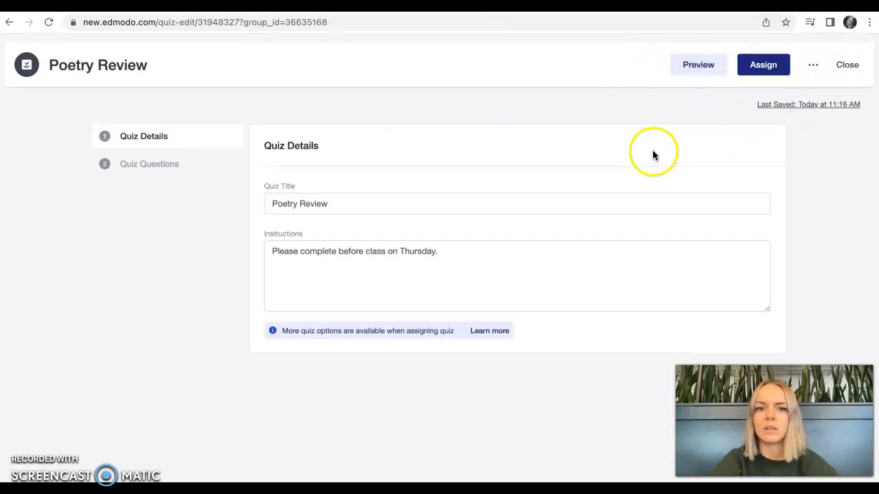
From the quiz's question list, examine the assignment settings' available recipients and due date calendar, and close them without assigning
left_click(188, 160)
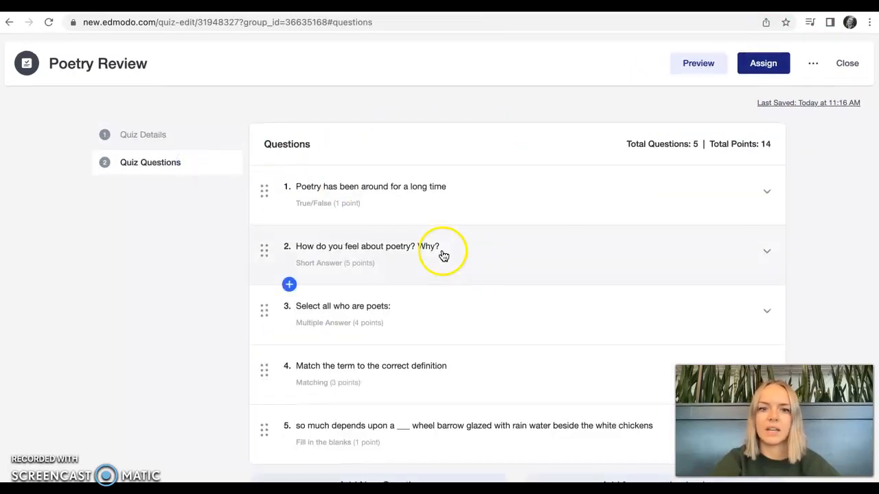
left_click(763, 64)
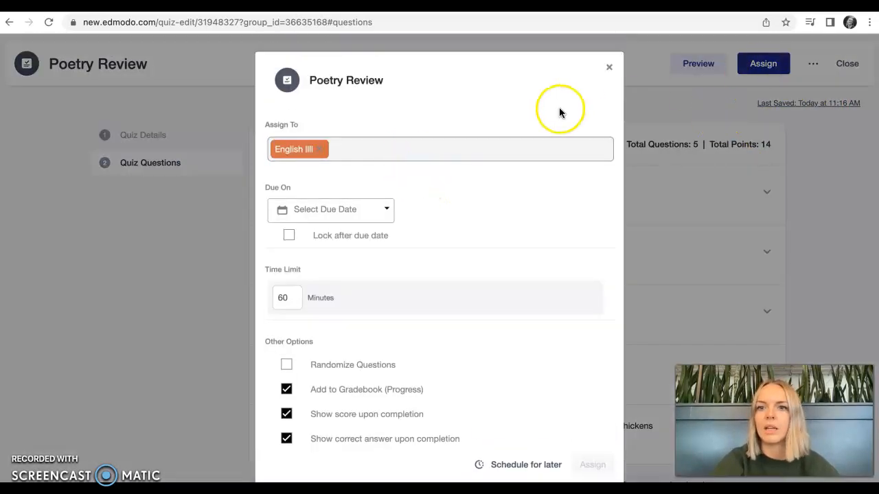
left_click(418, 151)
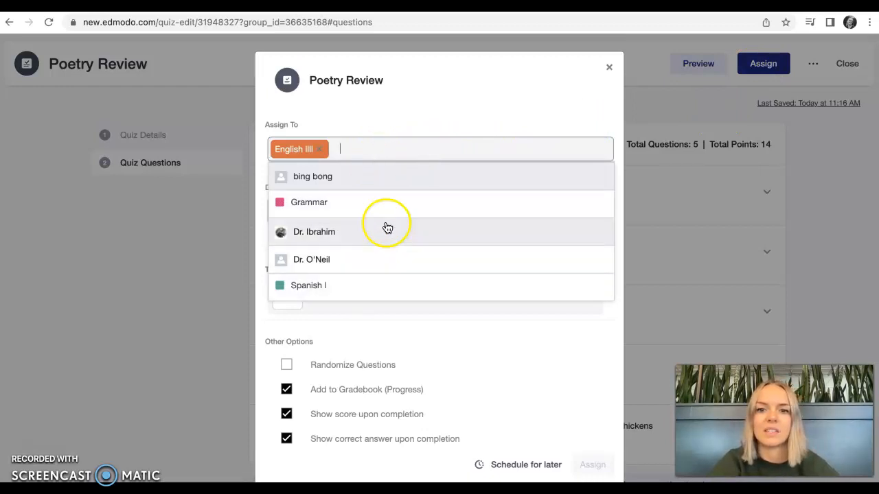
left_click(441, 107)
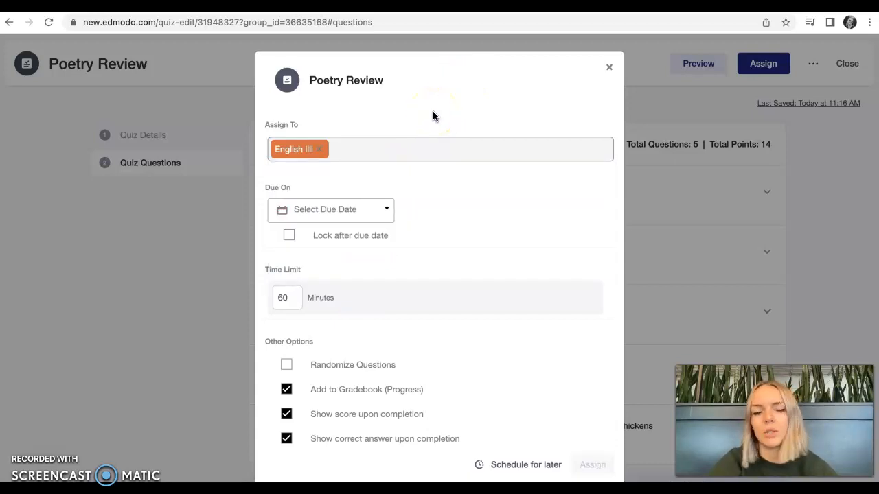
left_click(375, 215)
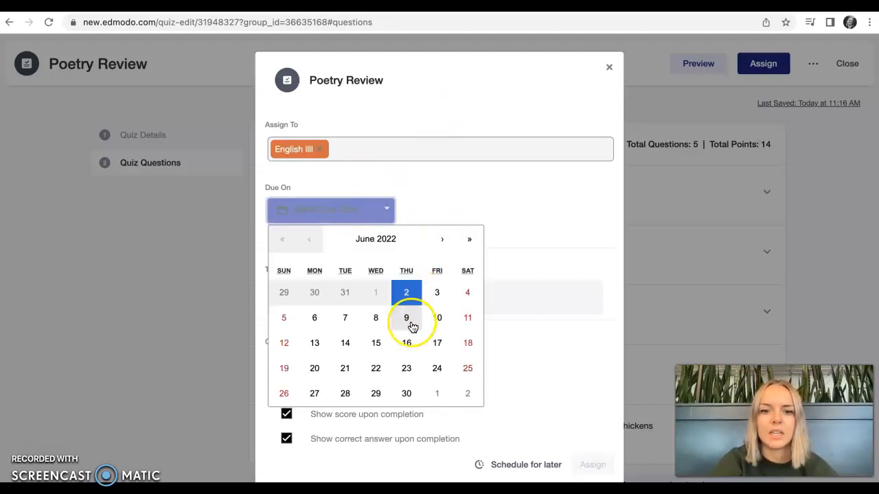
left_click(609, 68)
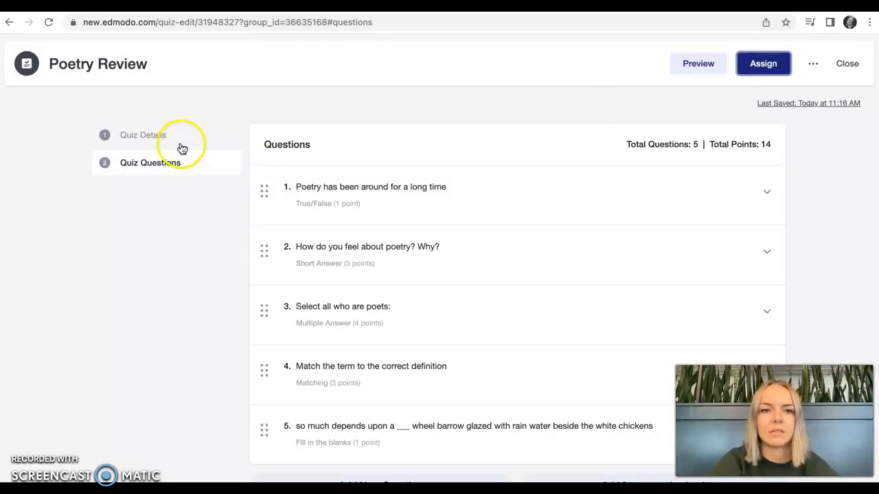
Check in the quiz details what the instructions tell students about when to complete the quiz
left_click(180, 142)
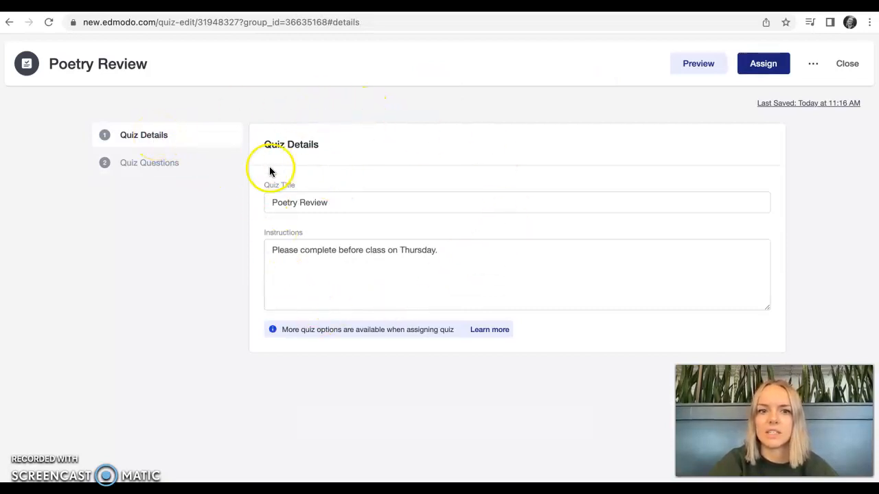
left_click(456, 253)
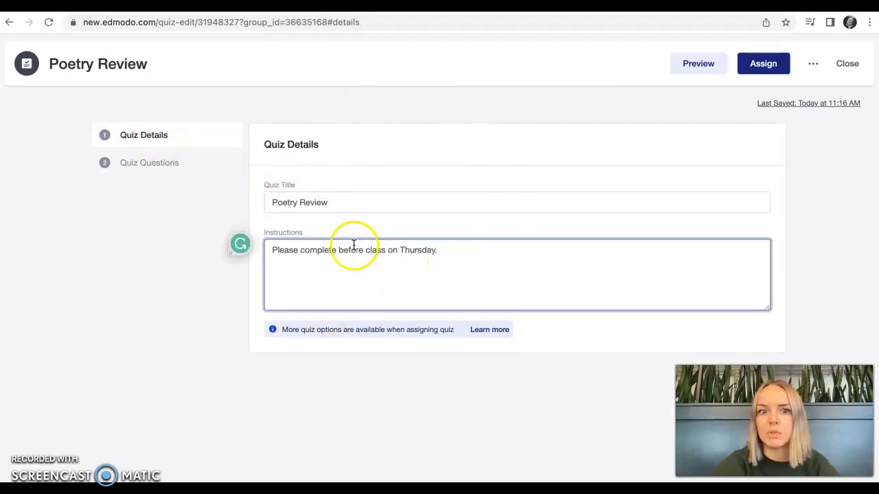
left_click(335, 251)
left_click(458, 255)
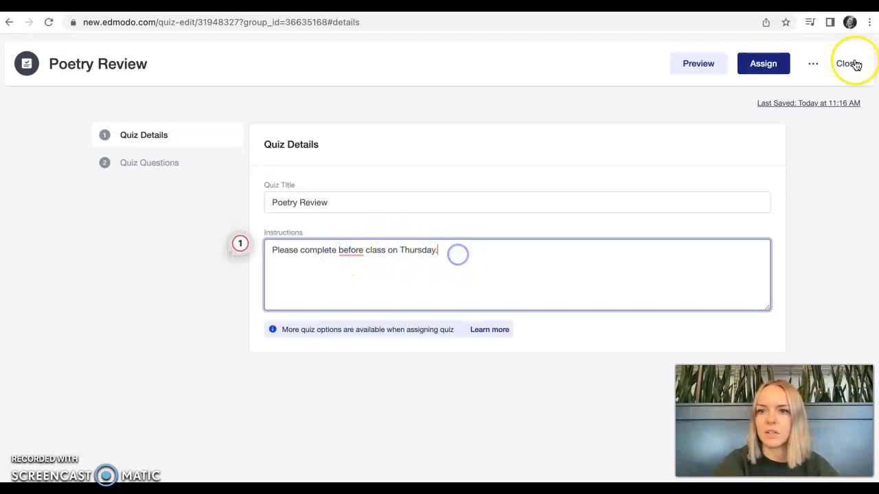
In the assignment settings, set the due date to 06/09/2022 at 7:59 AM and lock the quiz after the due date
left_click(764, 66)
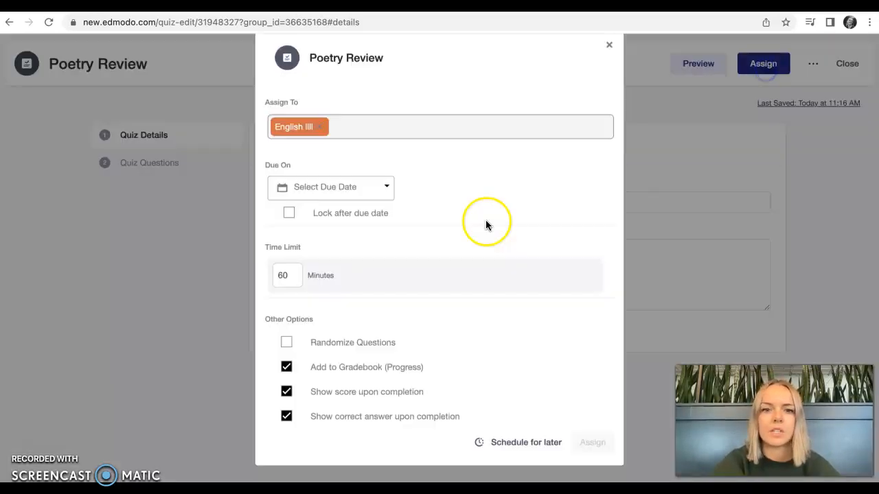
left_click(353, 213)
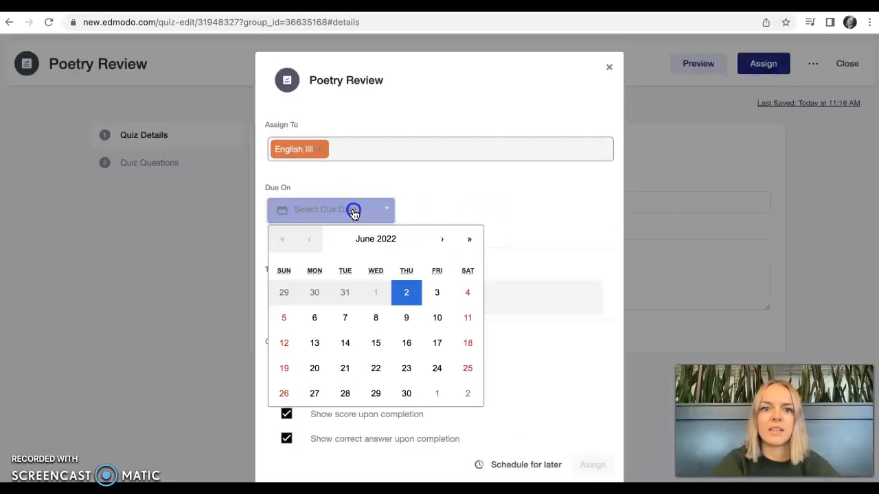
left_click(408, 321)
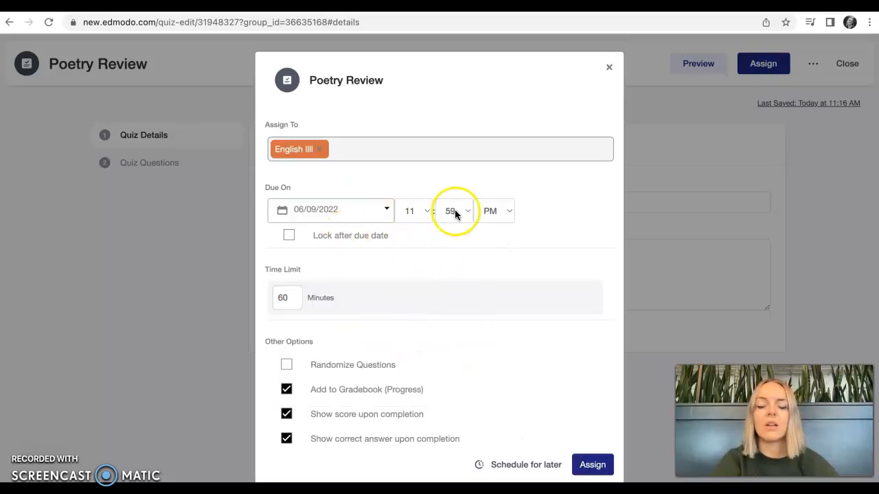
left_click(423, 212)
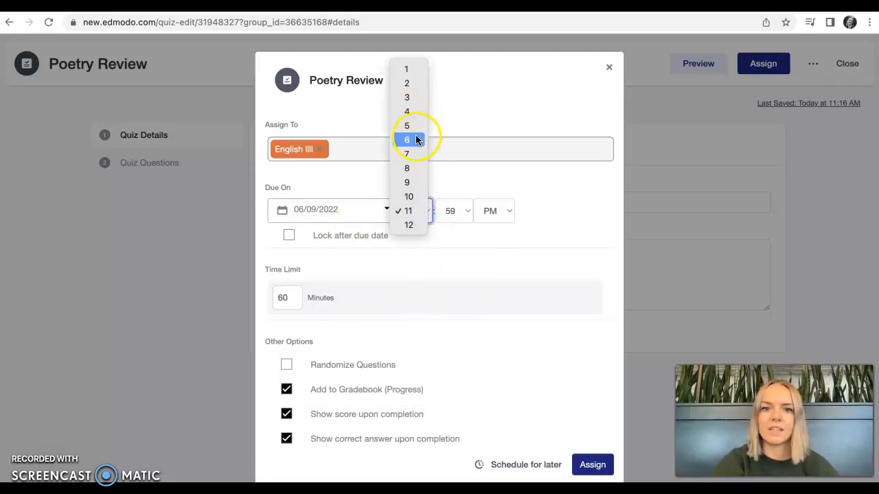
left_click(407, 154)
left_click(491, 211)
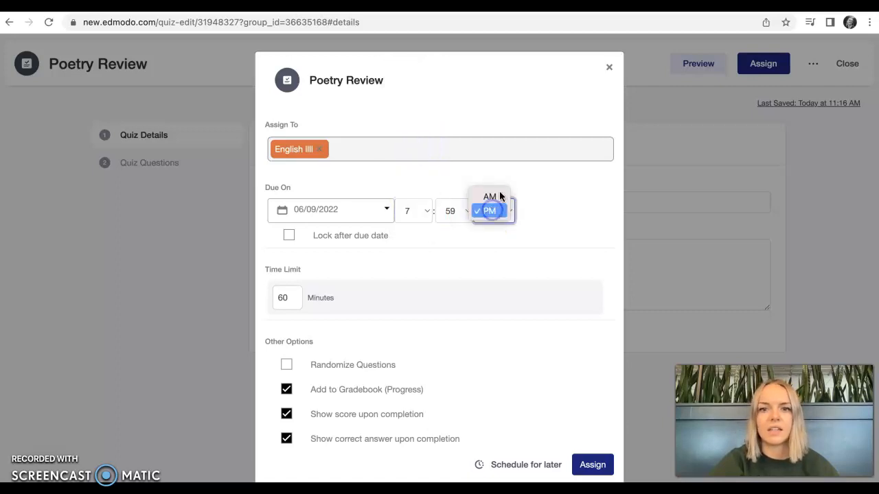
left_click(495, 196)
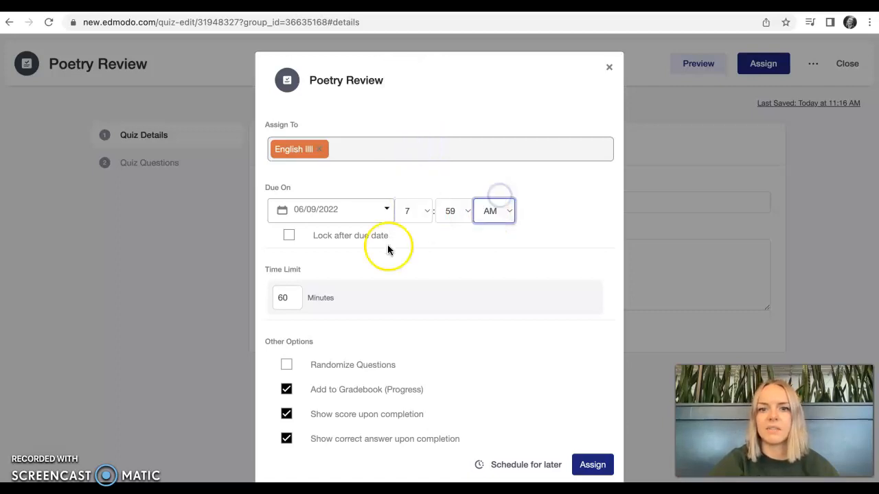
left_click(289, 236)
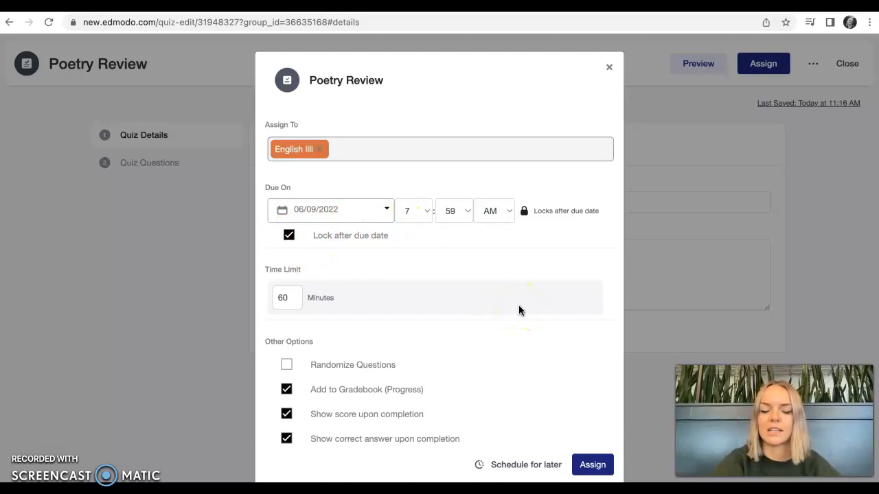
Set the quiz's time limit to 5 minutes and randomize its questions
left_click(282, 298)
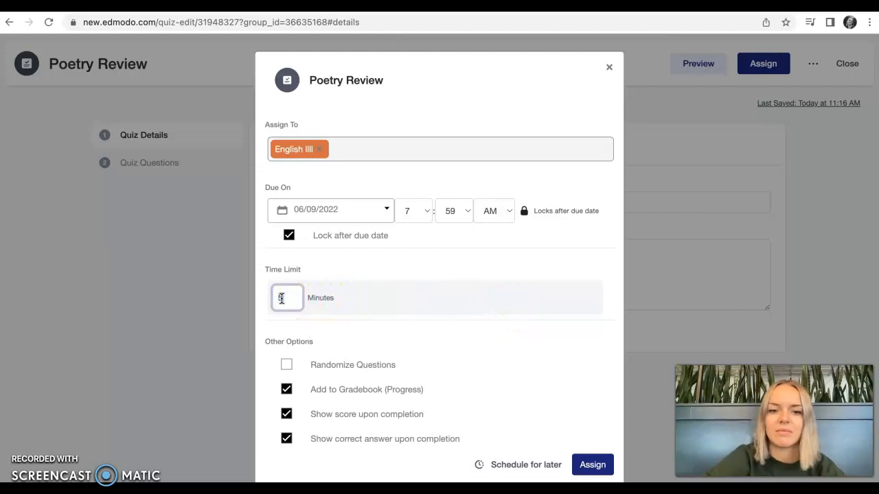
left_click(500, 364)
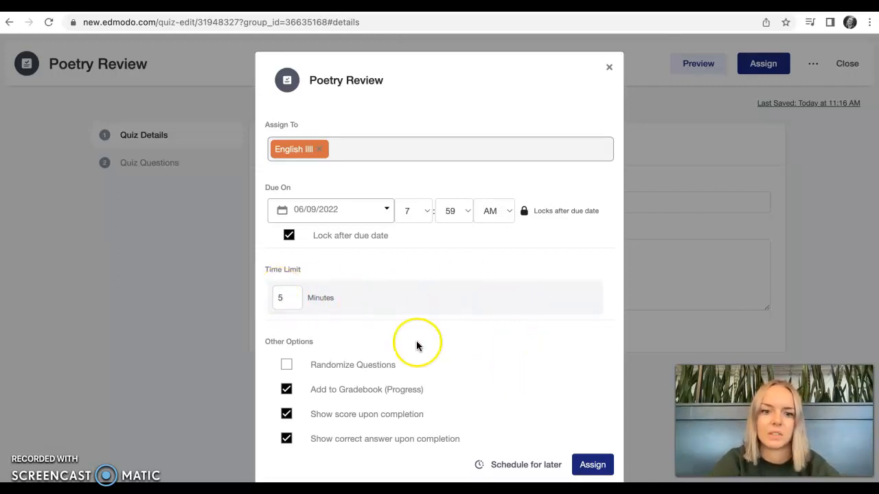
left_click(285, 365)
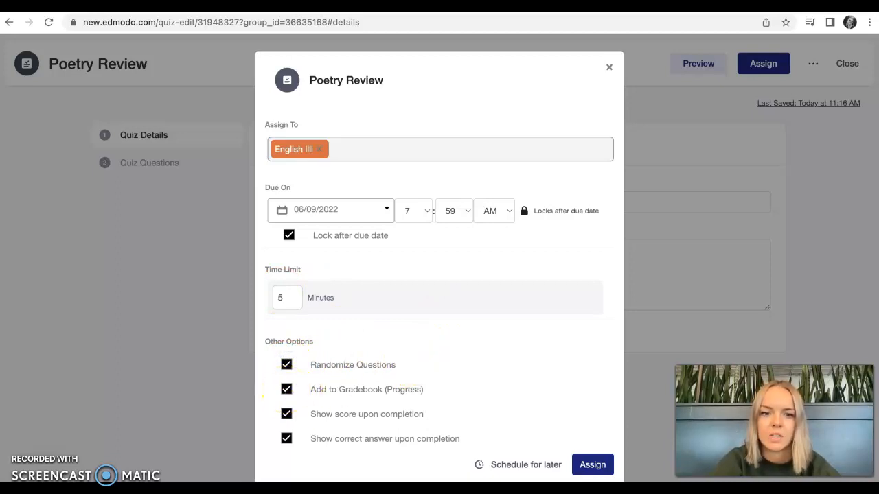
Turn off showing the score and correct answers upon completion, and assign the quiz to English IIII, closing the confirmation
left_click(286, 414)
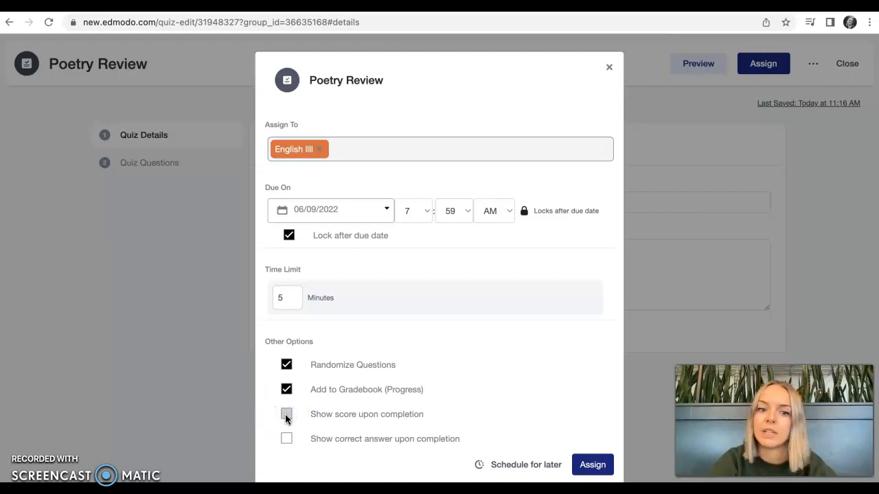
left_click(287, 442)
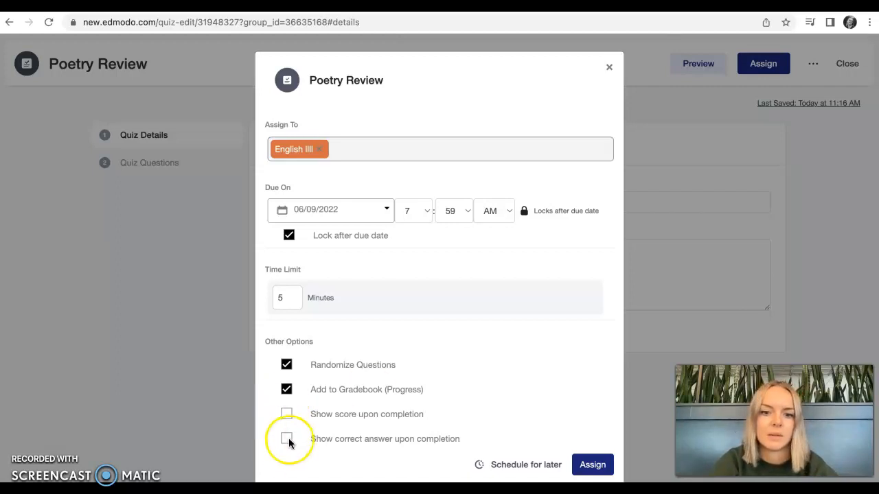
left_click(287, 415)
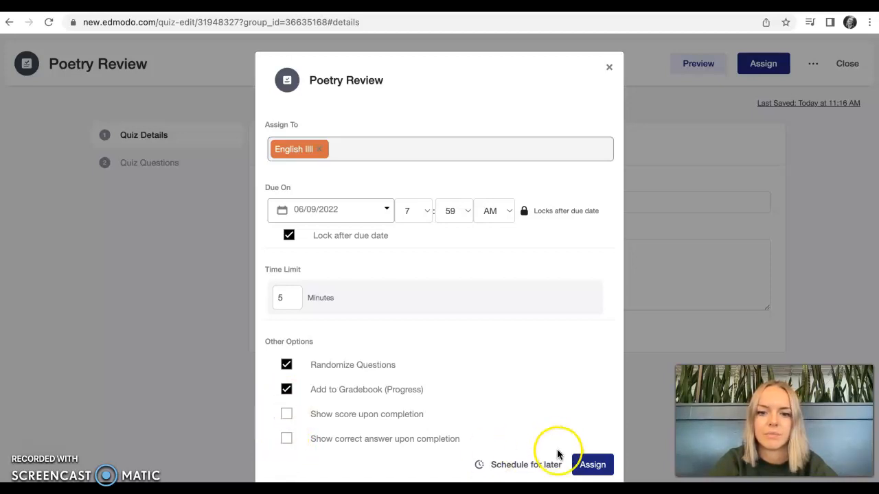
left_click(591, 466)
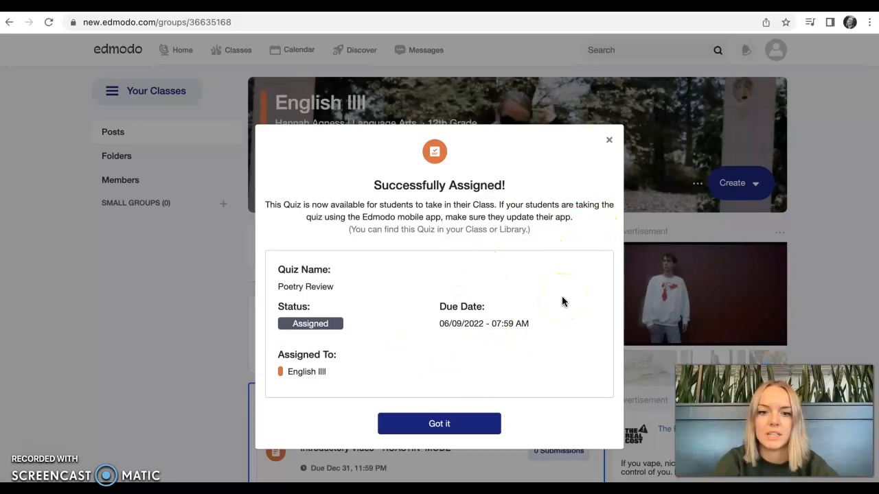
left_click(612, 138)
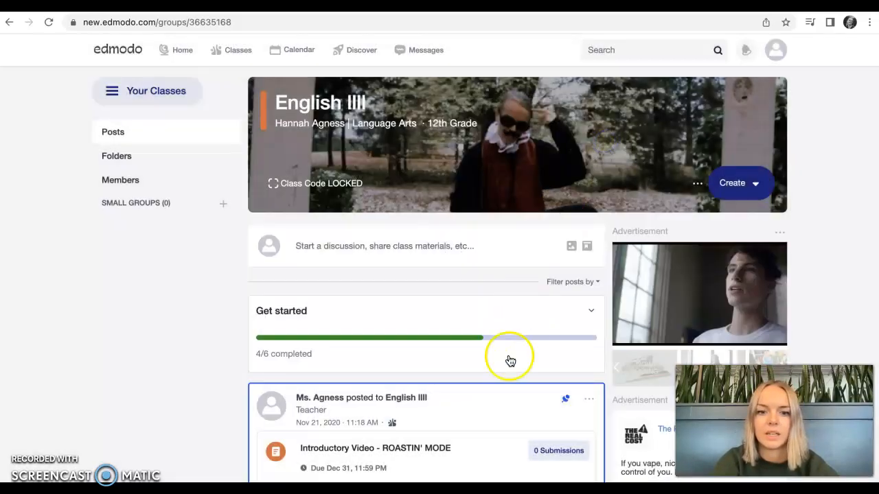
Find the Poetry Review quiz post in the English IIII class feed and like it
scroll(508, 359, "down", 2)
scroll(510, 359, "down", 8)
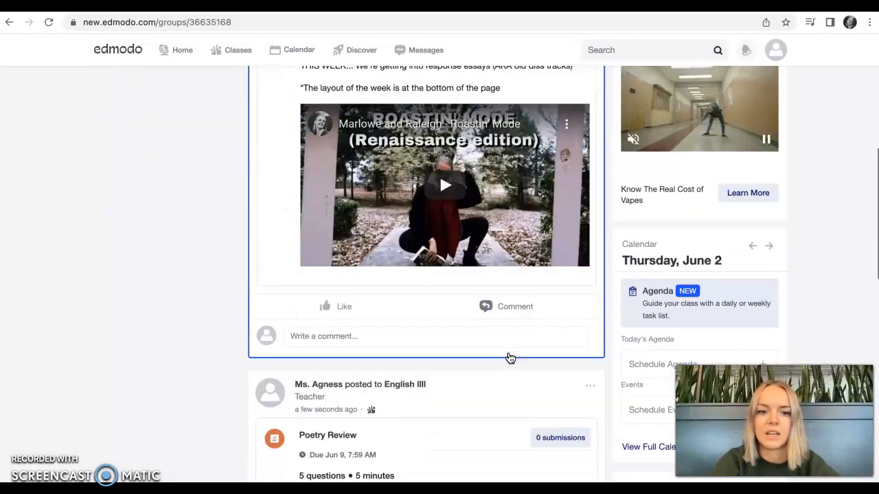
scroll(482, 254, "up", 6)
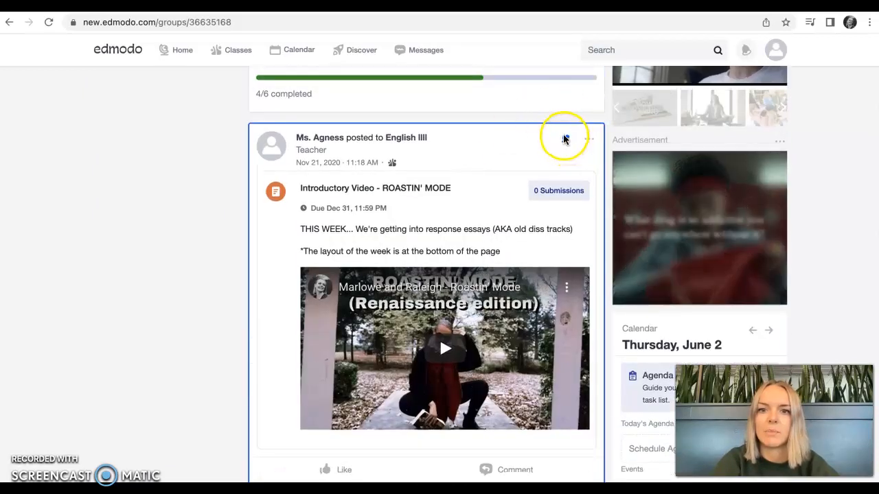
scroll(500, 309, "down", 5)
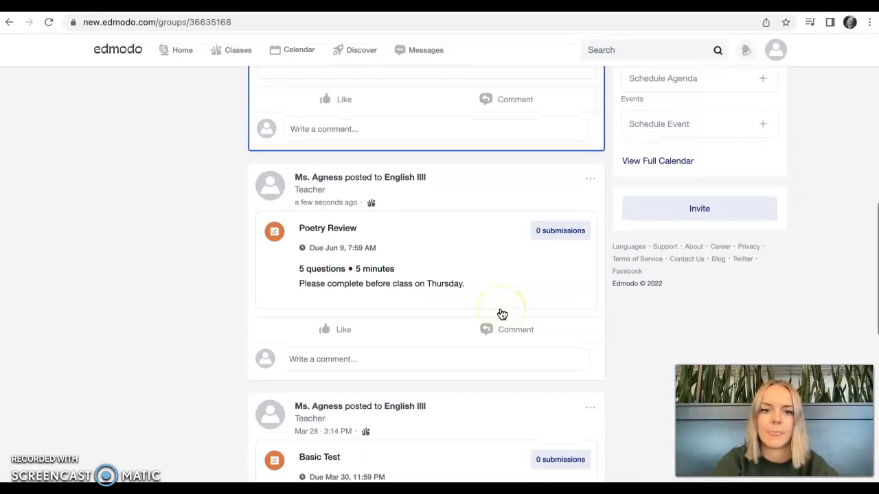
left_click(342, 331)
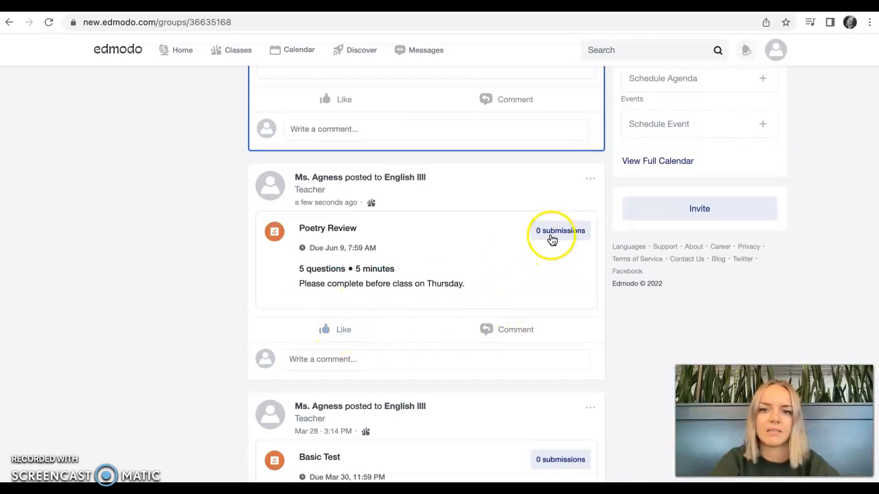